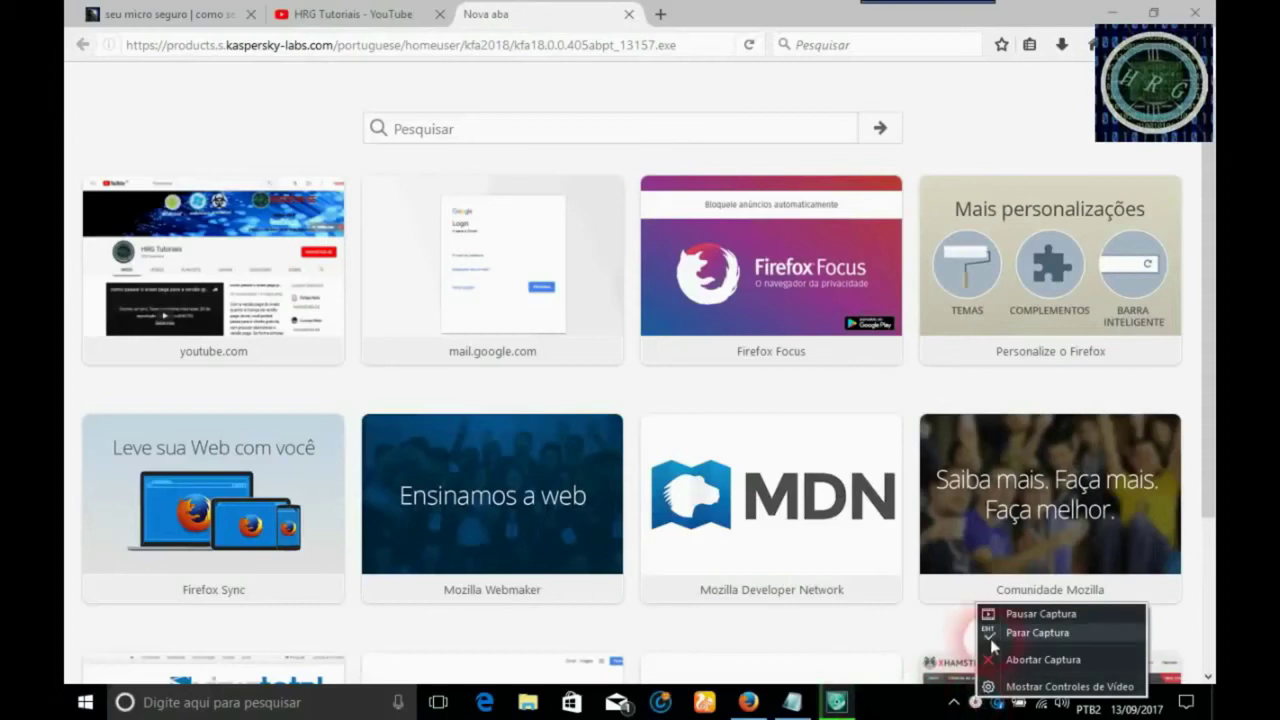
left_click(1000, 618)
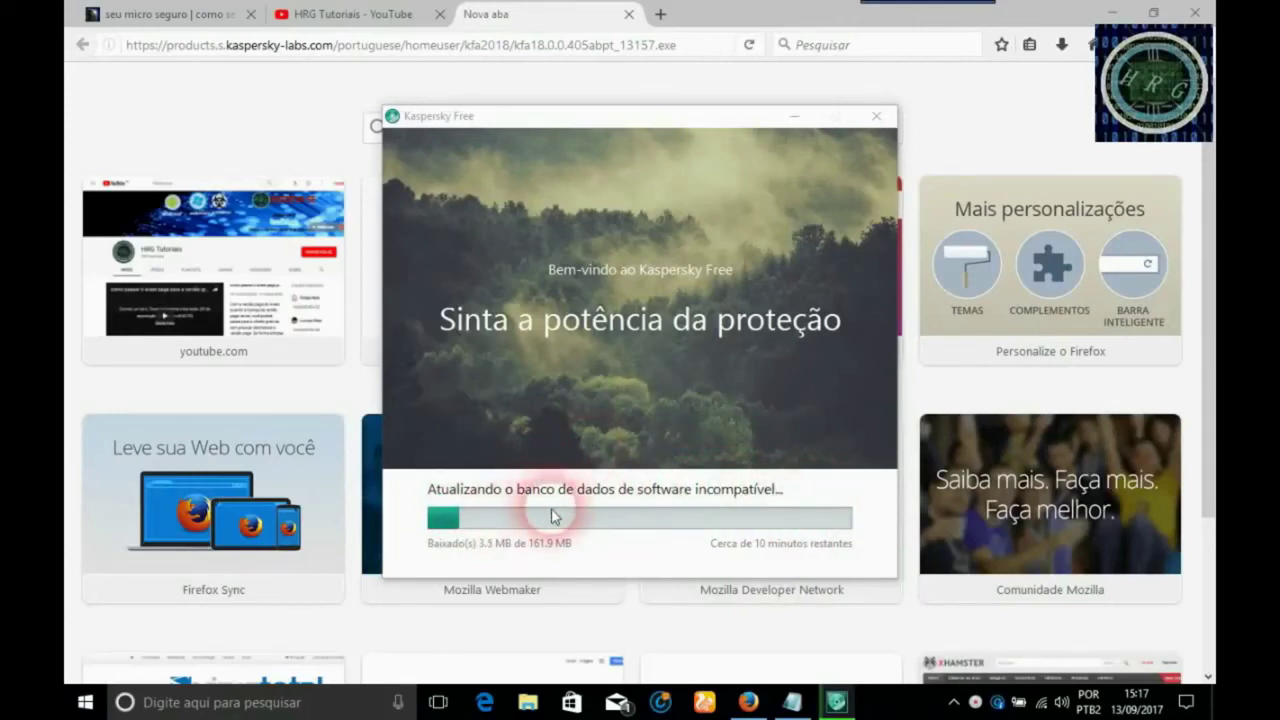
right_click(975, 702)
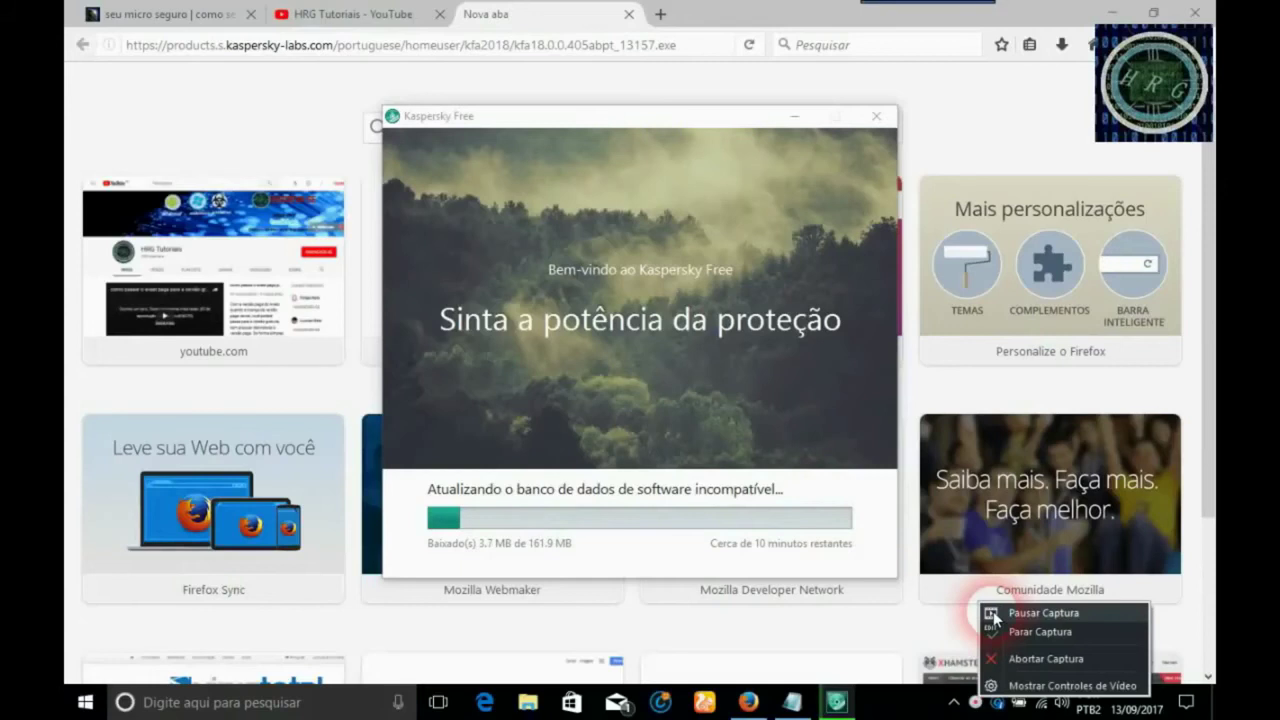
left_click(995, 613)
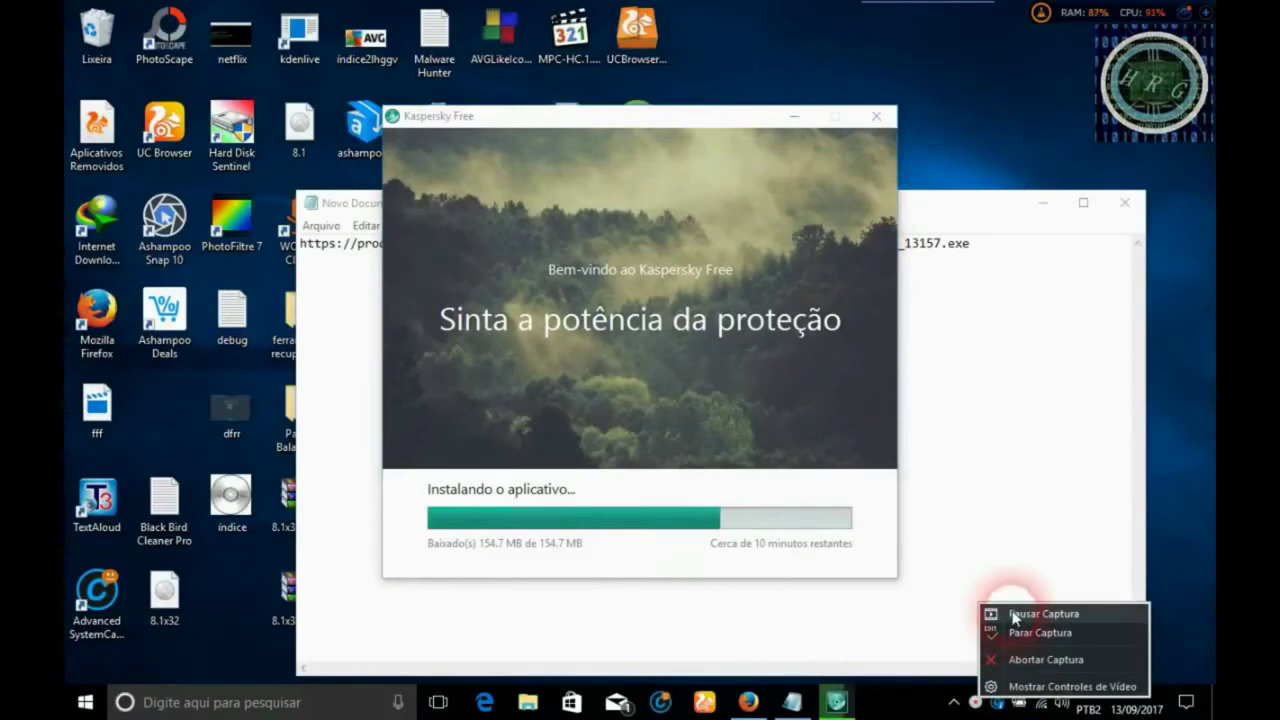
left_click(1013, 614)
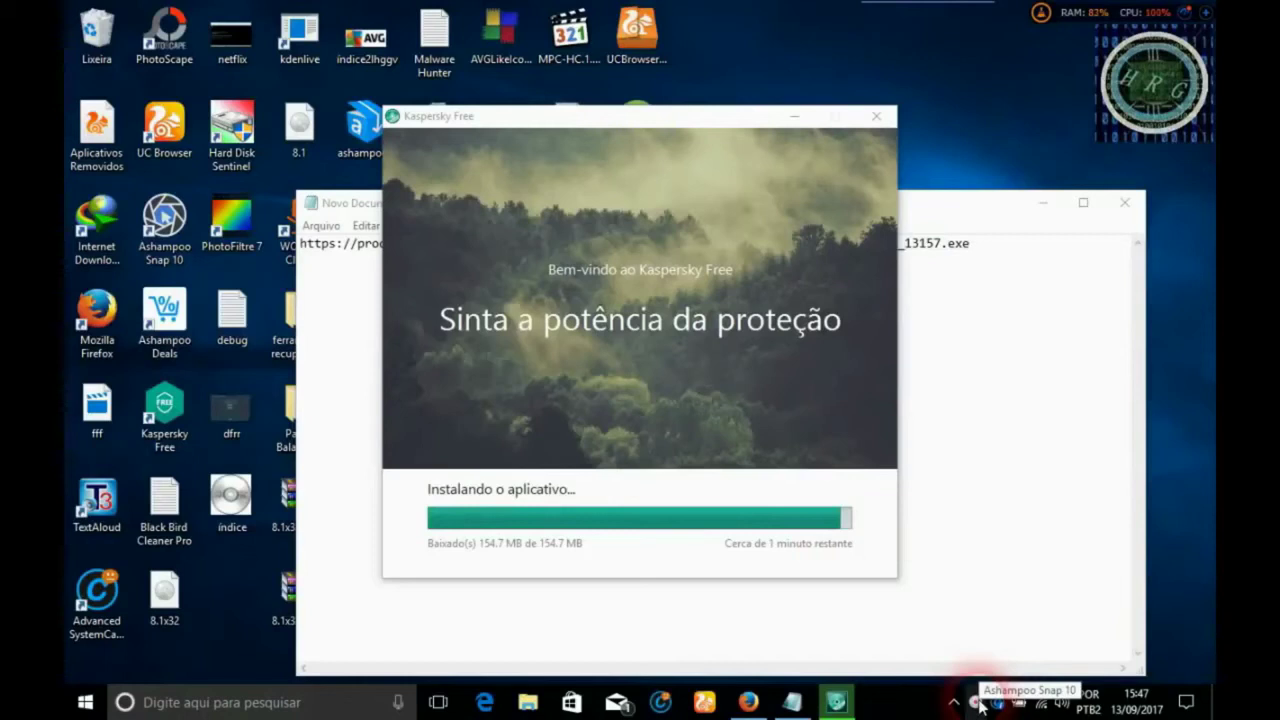
left_click(956, 704)
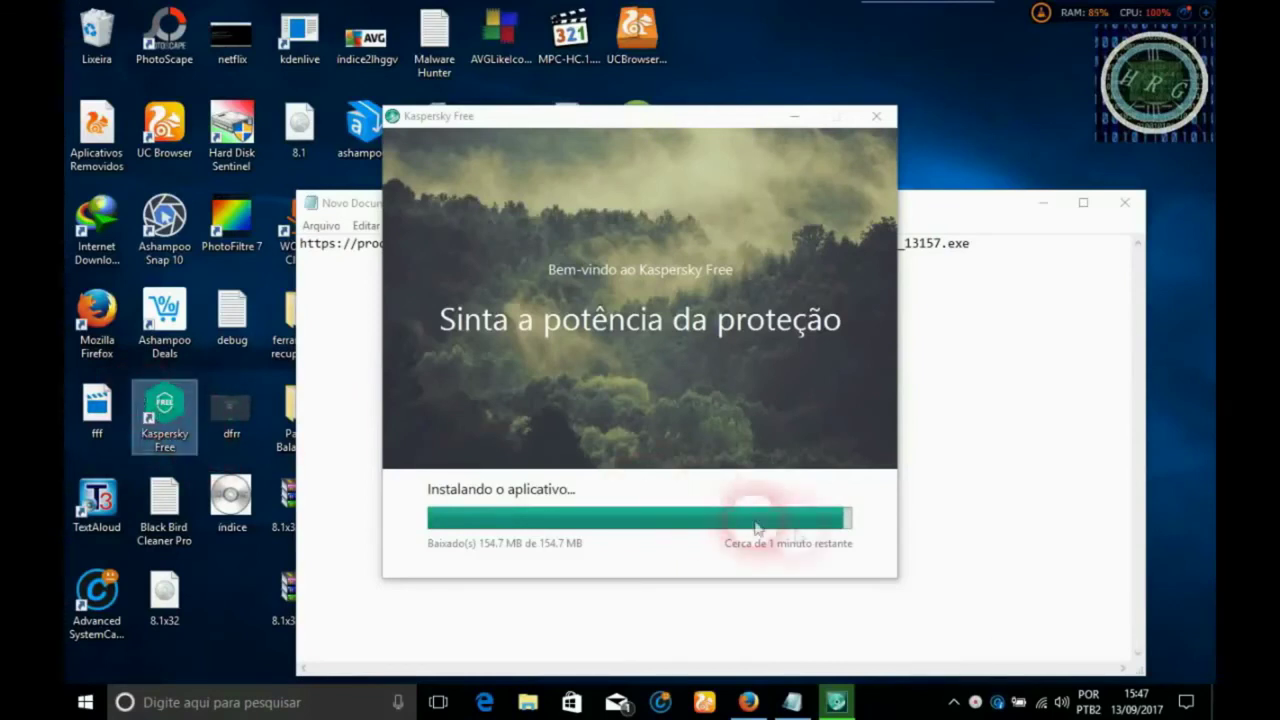
left_click(836, 541)
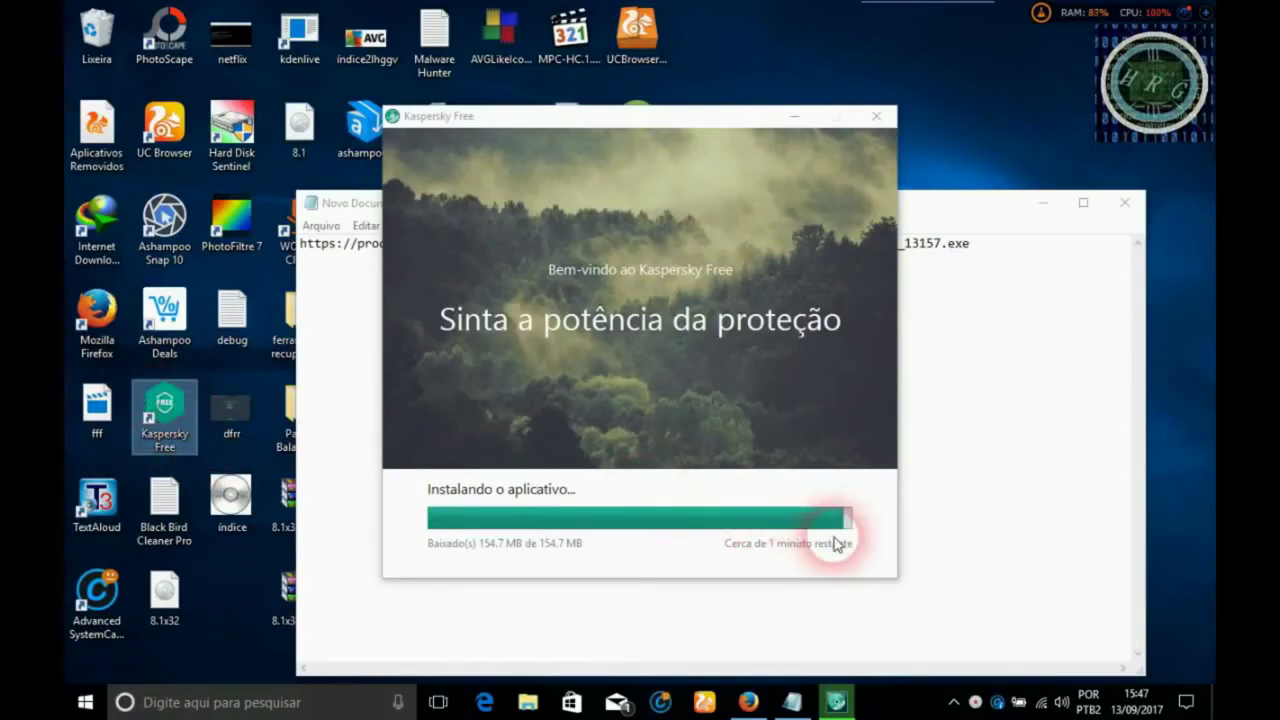
right_click(975, 702)
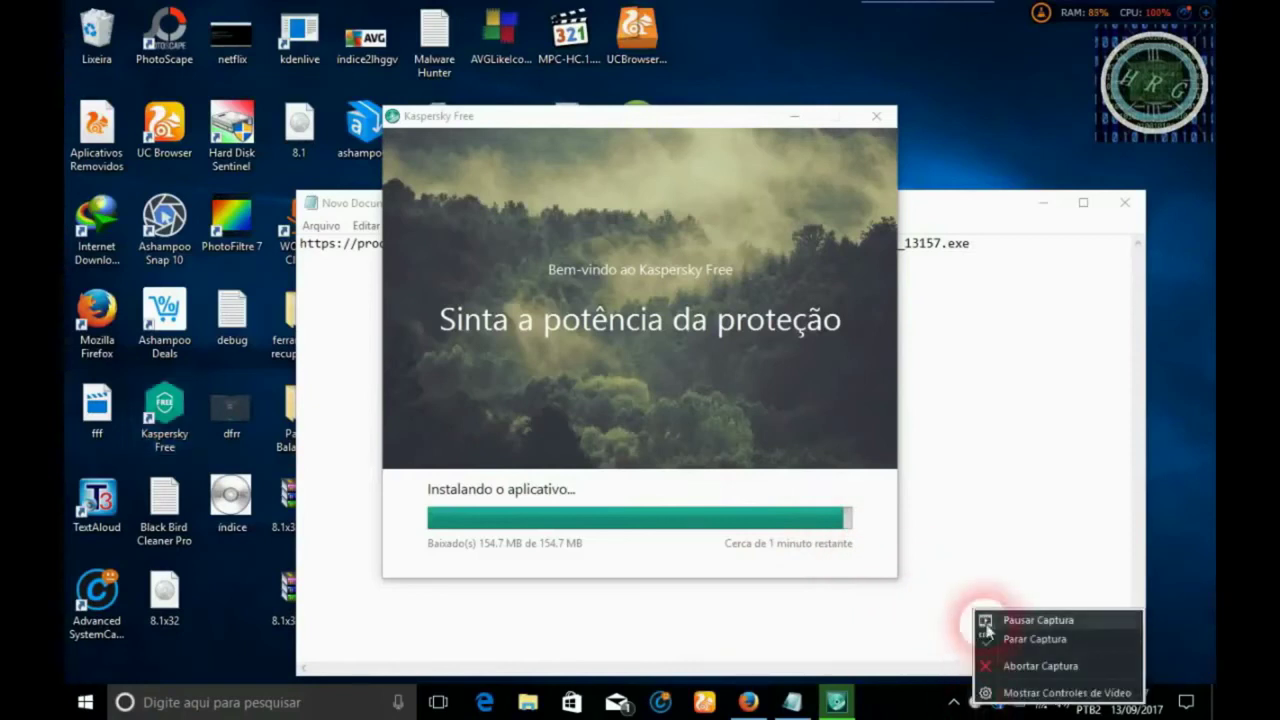
left_click(1017, 621)
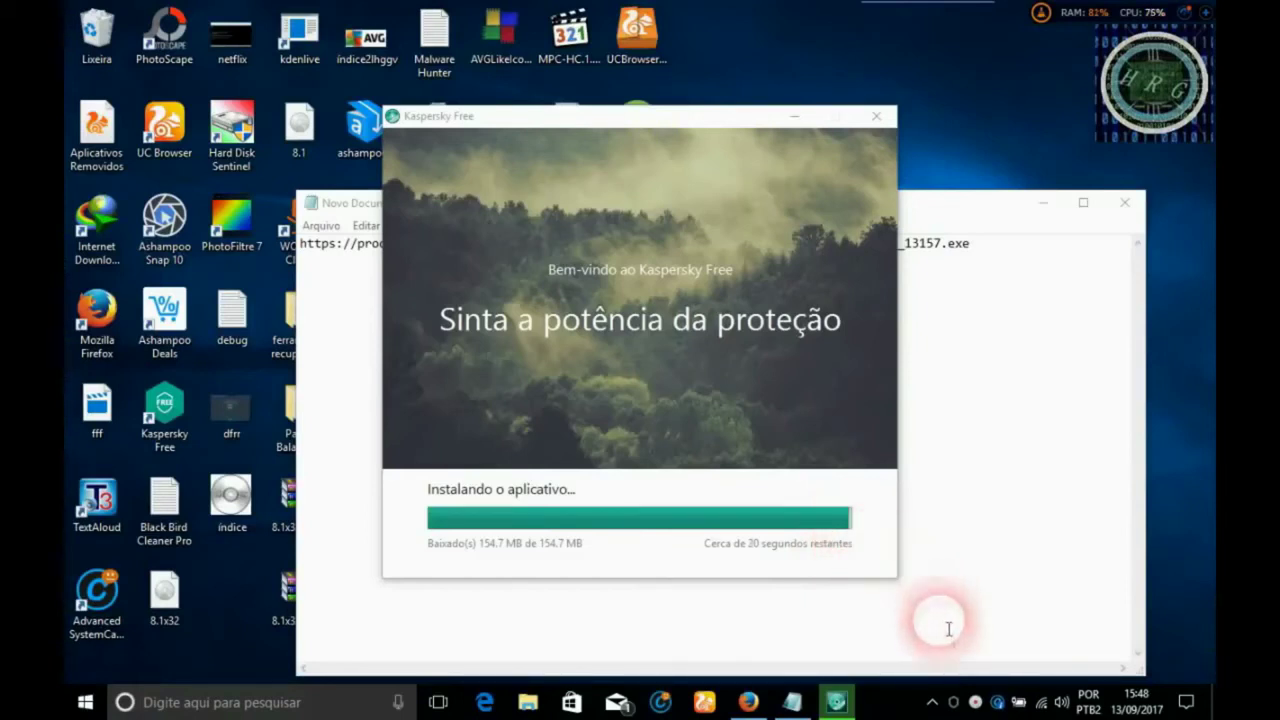
right_click(955, 705)
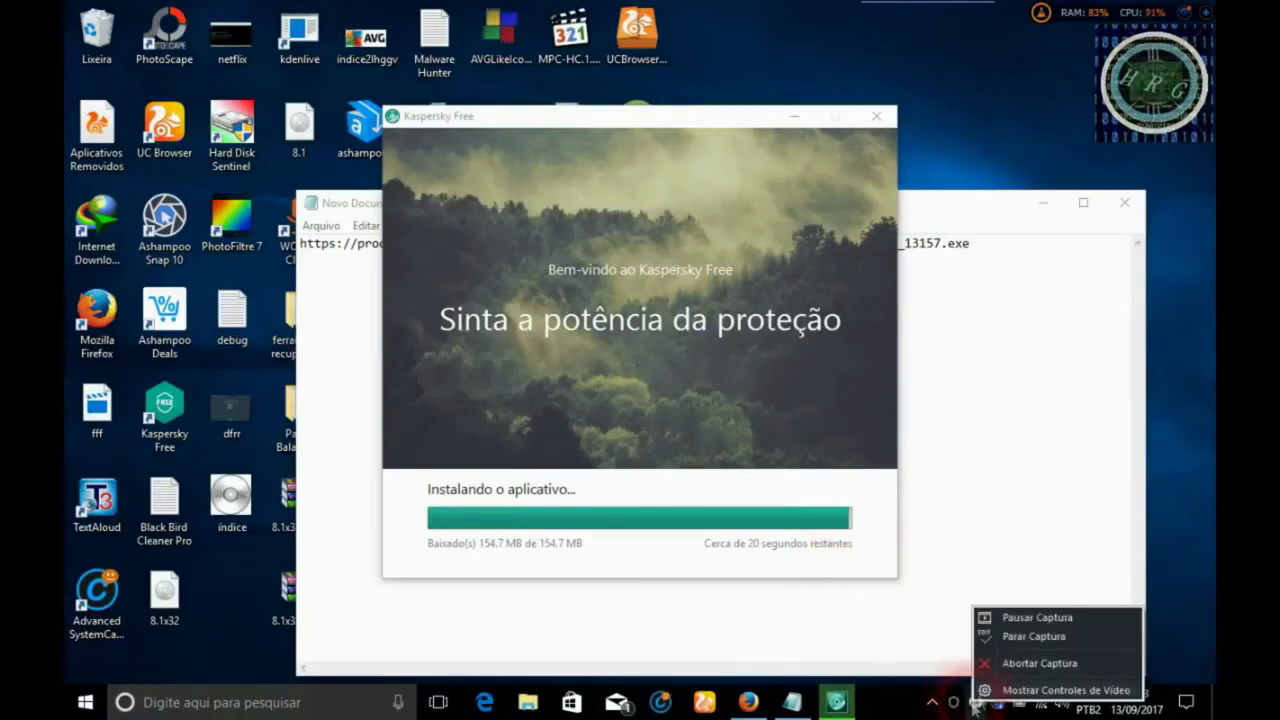
left_click(985, 710)
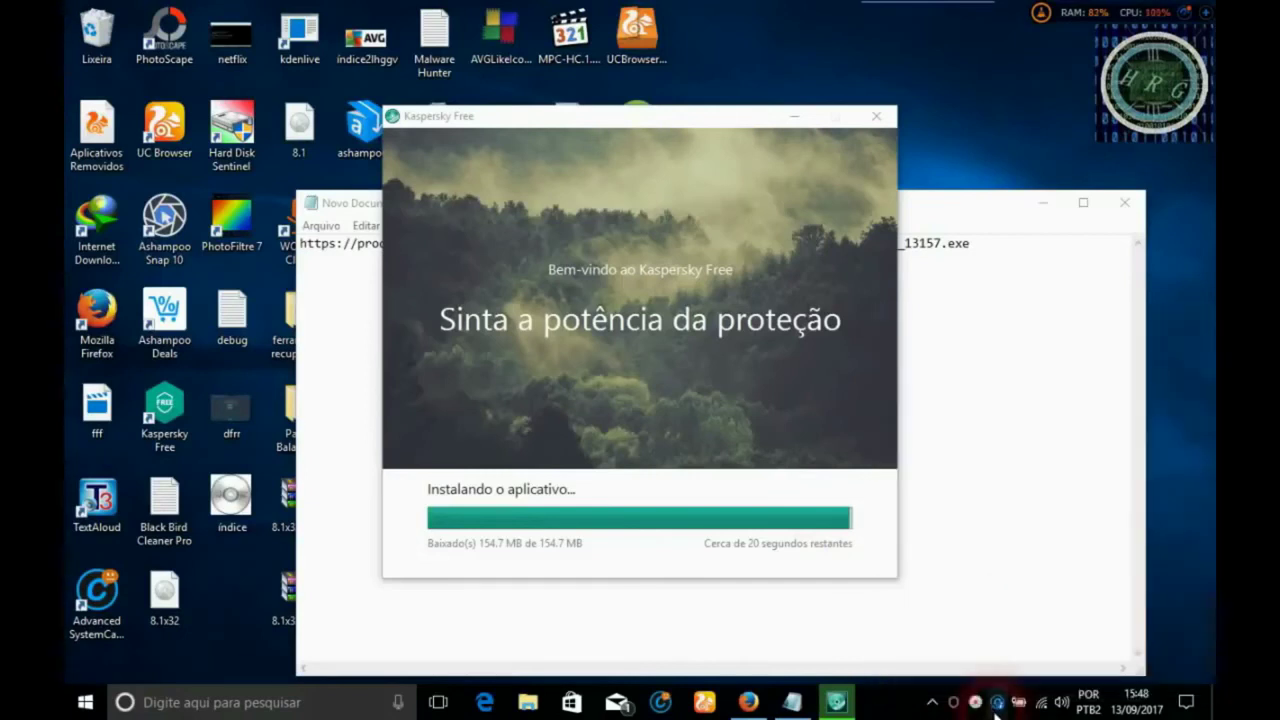
right_click(984, 708)
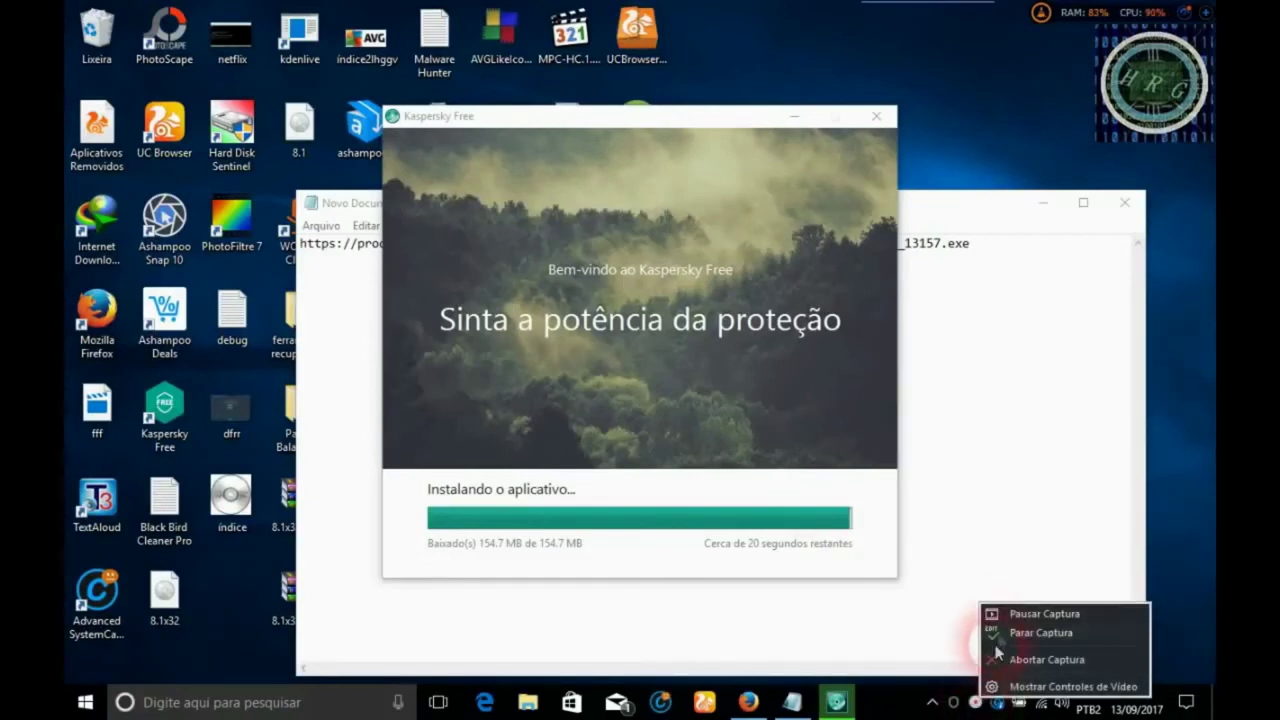
left_click(897, 590)
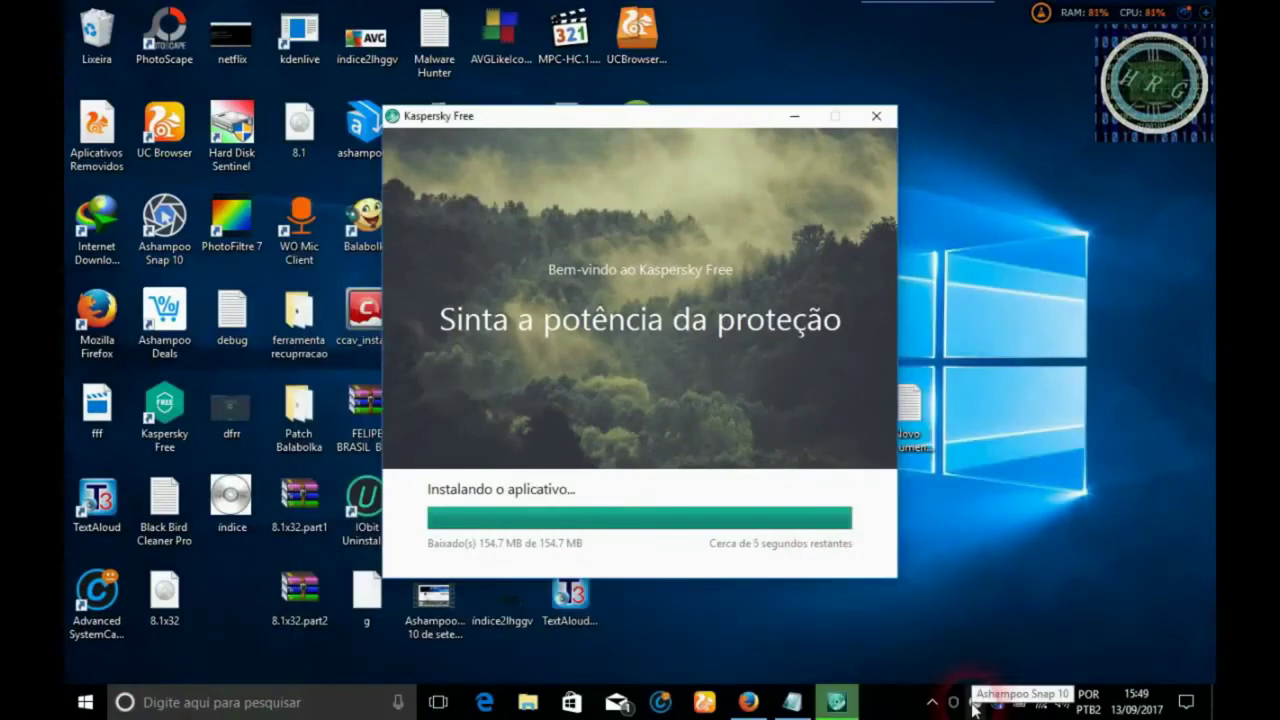
right_click(975, 708)
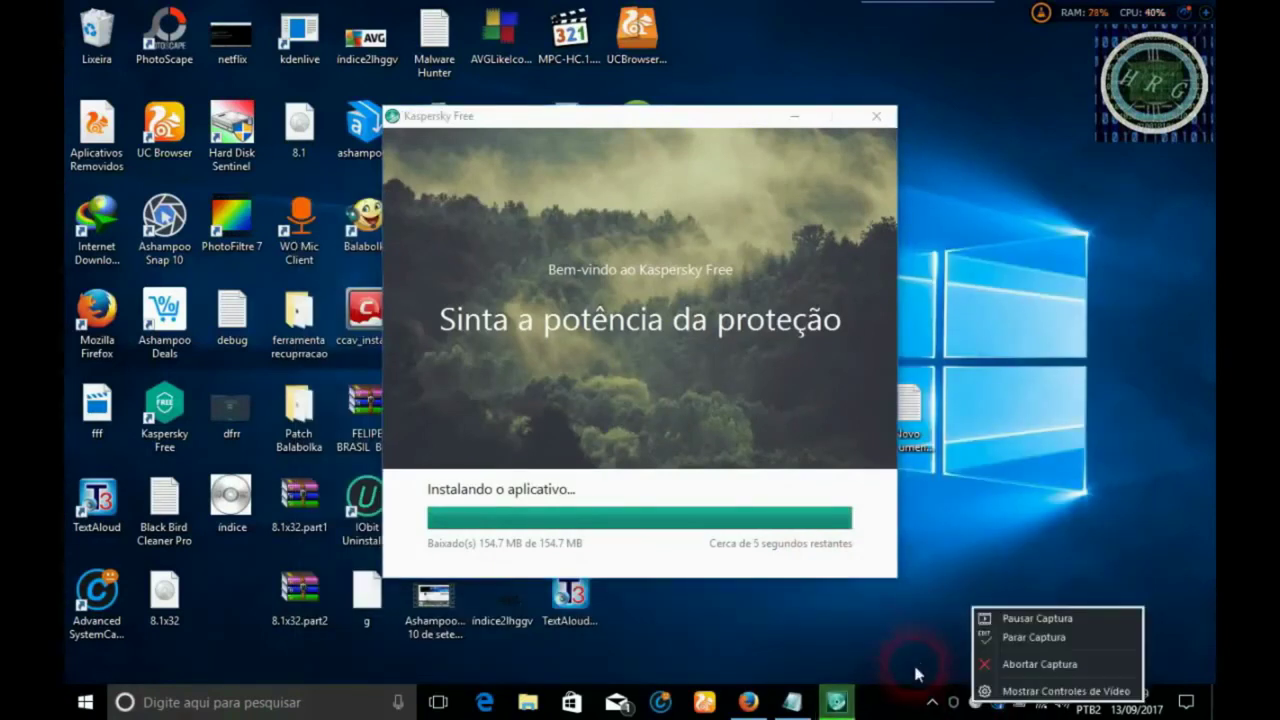
left_click(1007, 620)
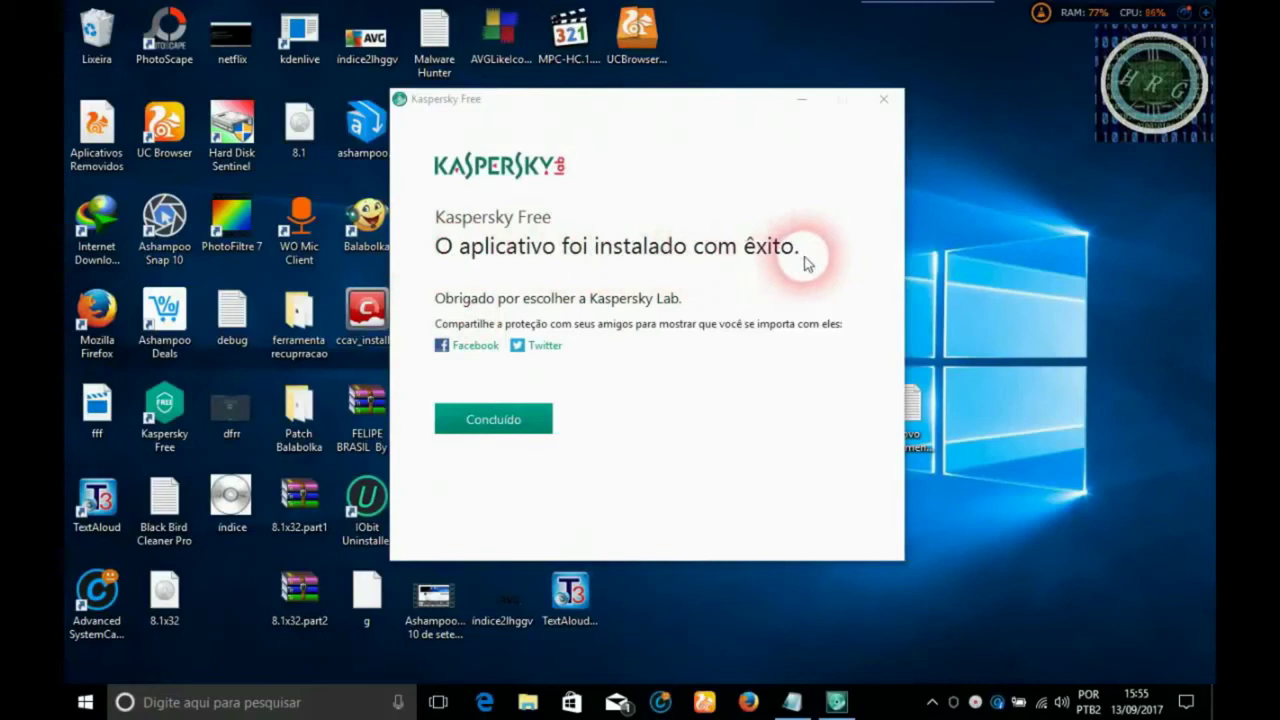
Finish the completed Kaspersky Free setup and let the application load
left_click(491, 428)
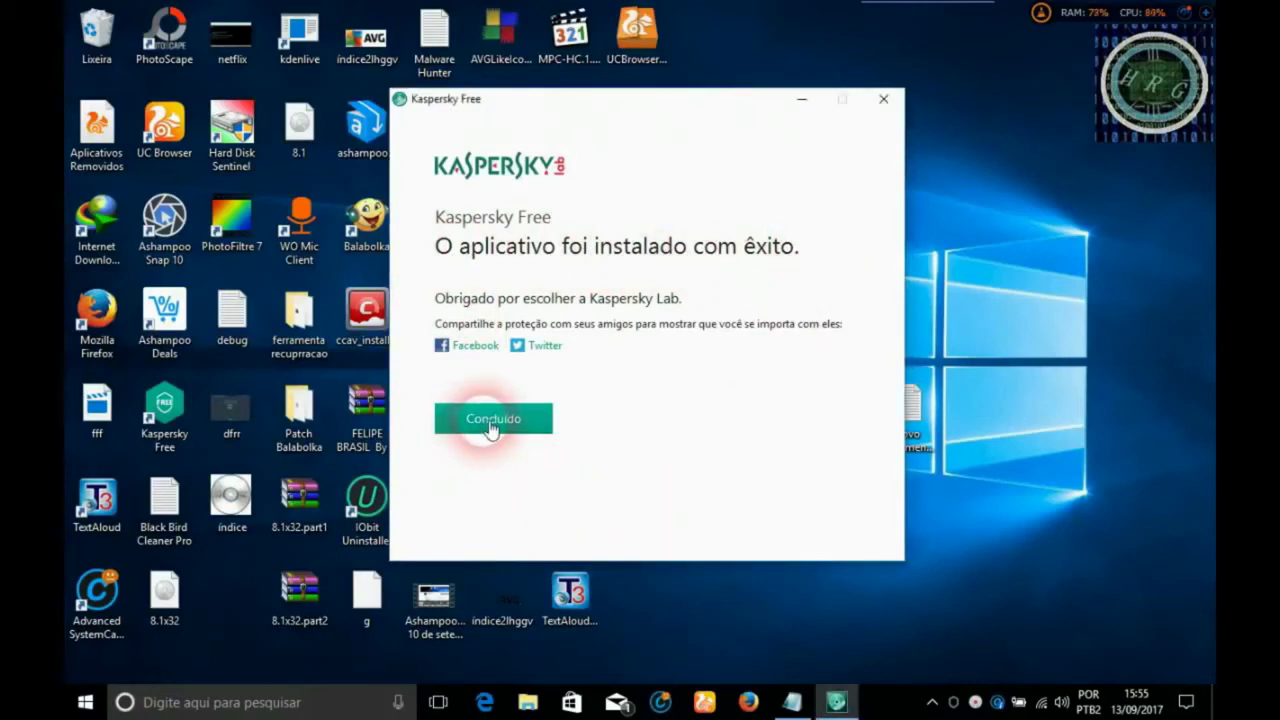
left_click(491, 428)
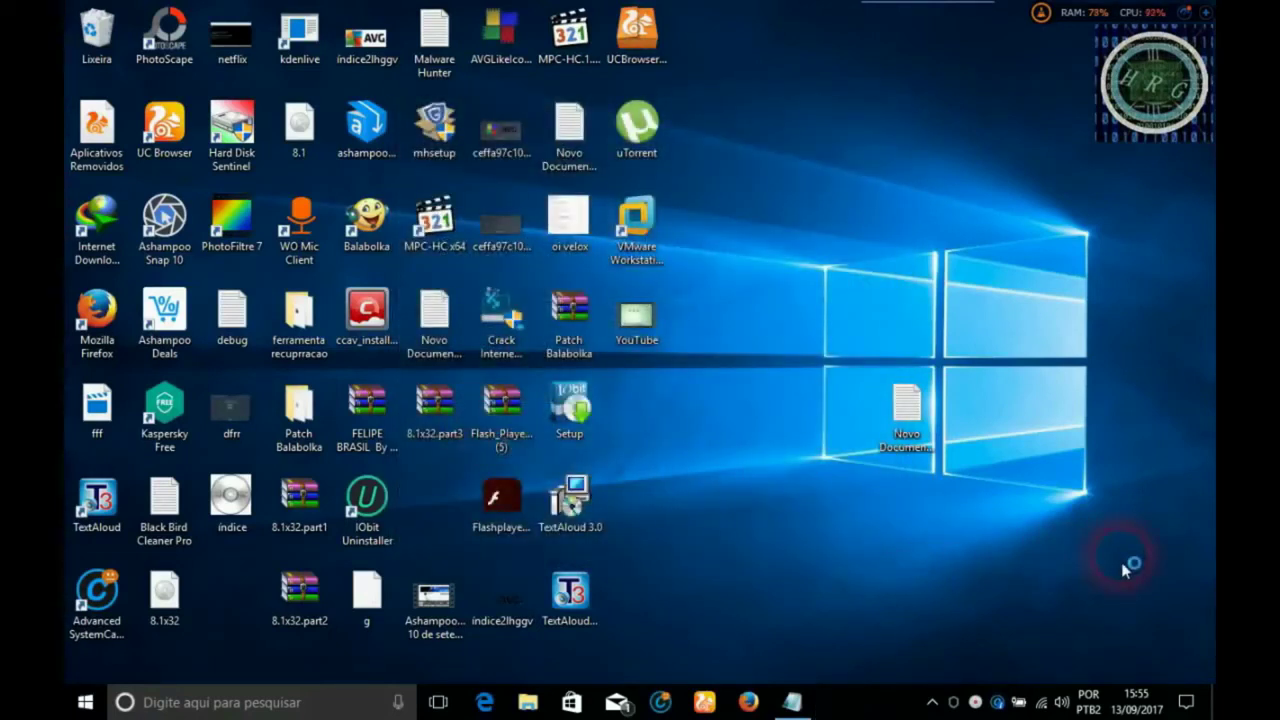
left_click(955, 703)
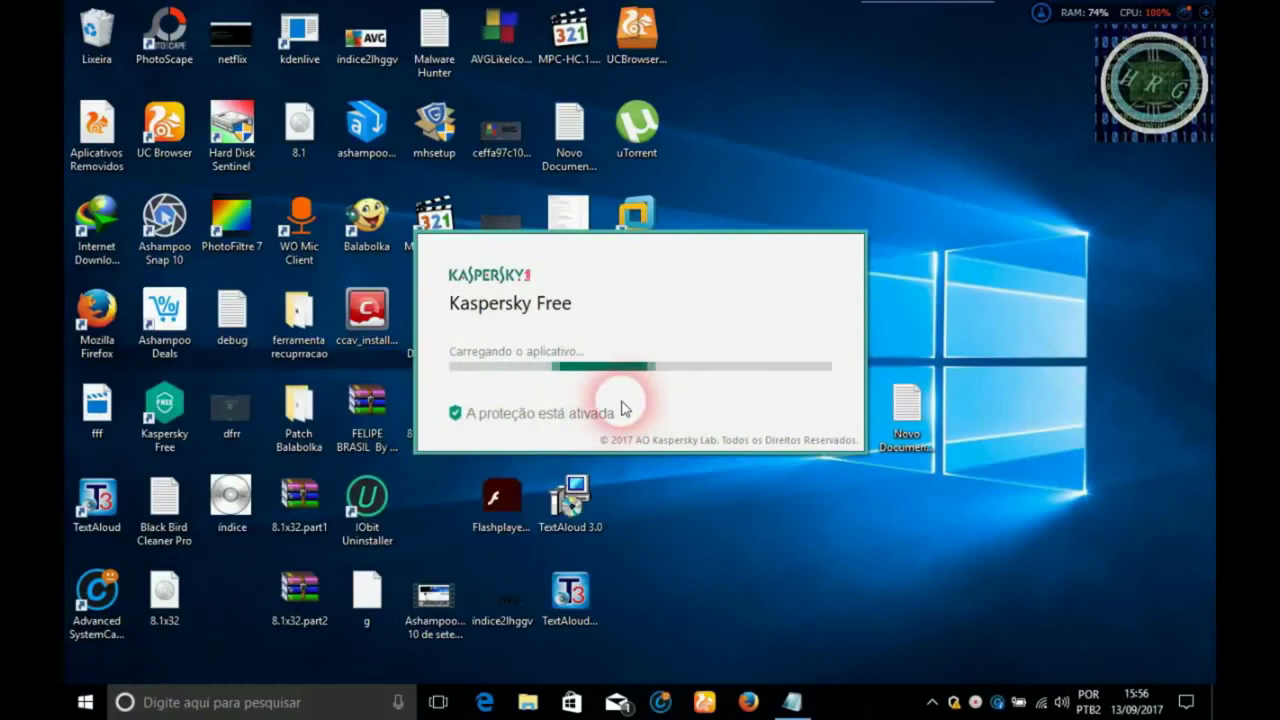
right_click(972, 703)
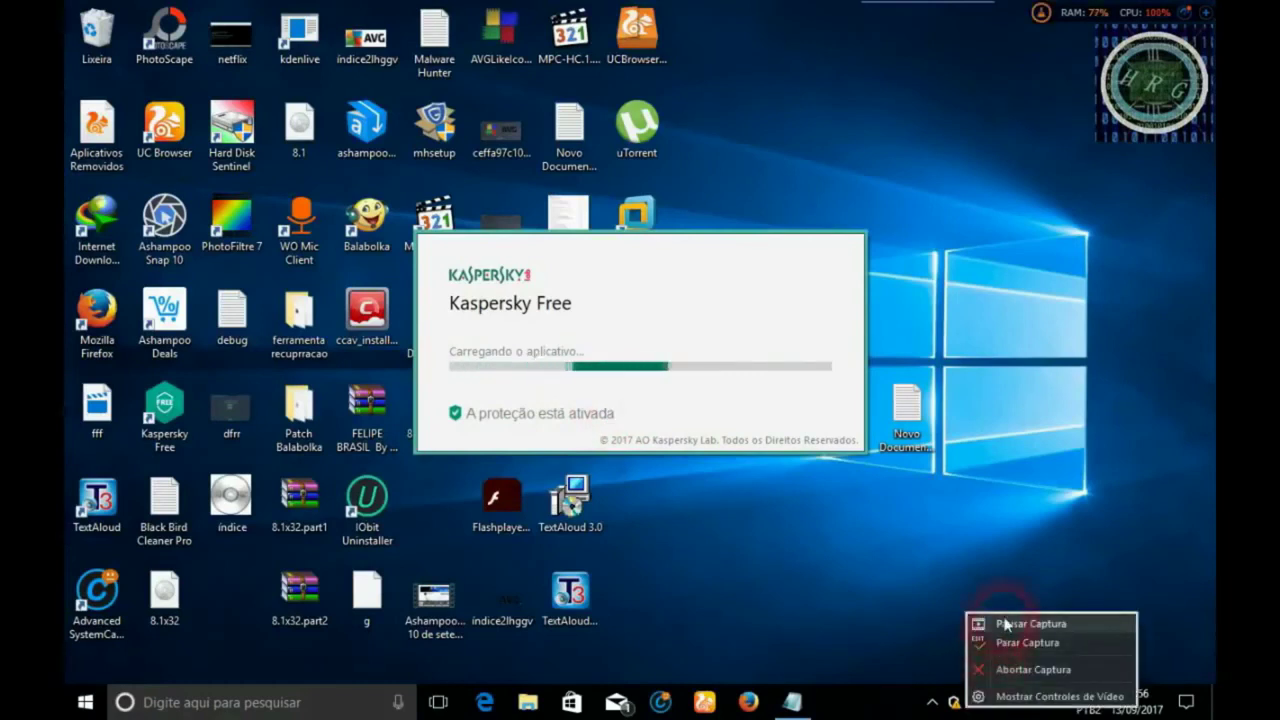
left_click(1010, 624)
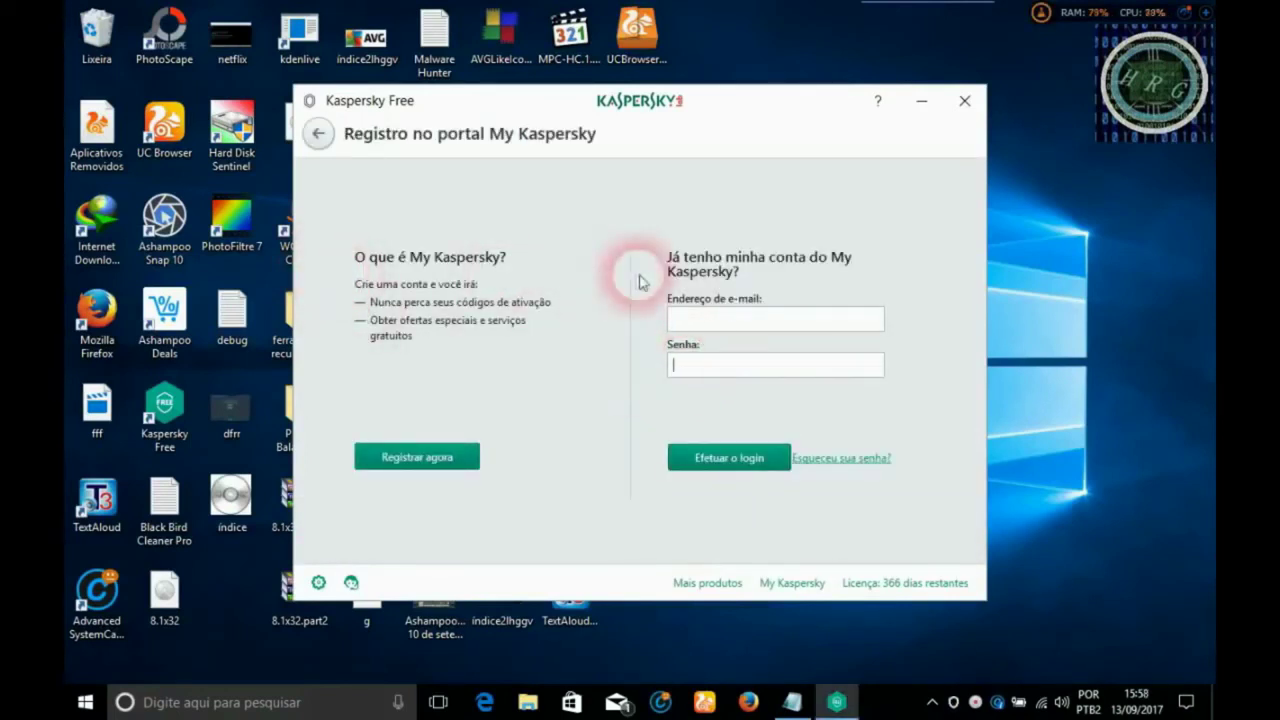
View the form for registering a new My Kaspersky account, leave it unfilled and return to the main screen
left_click(398, 462)
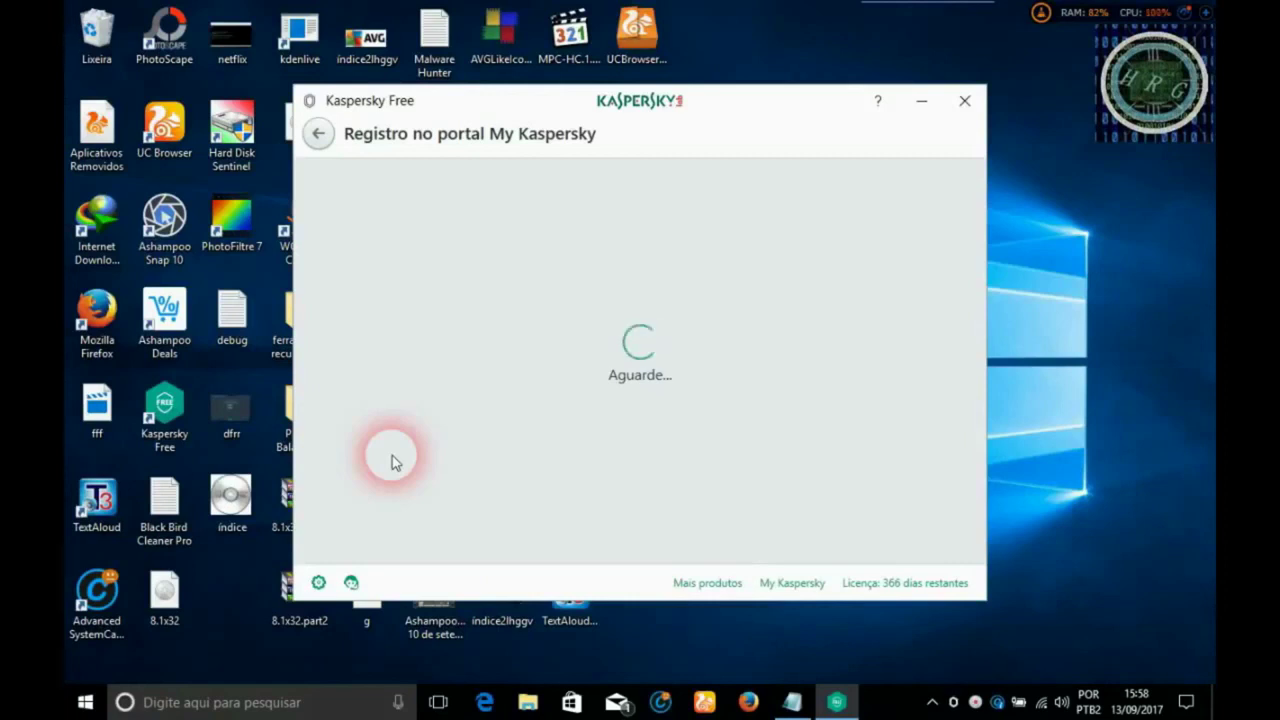
right_click(976, 701)
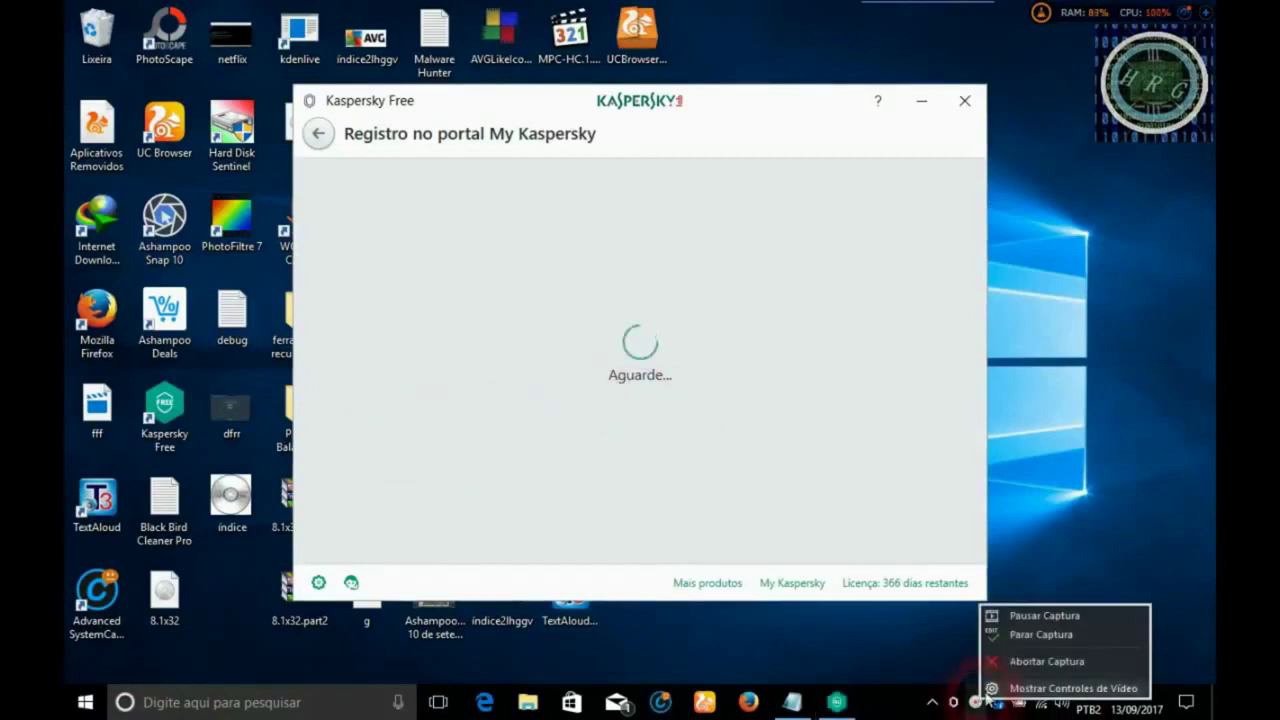
left_click(1017, 613)
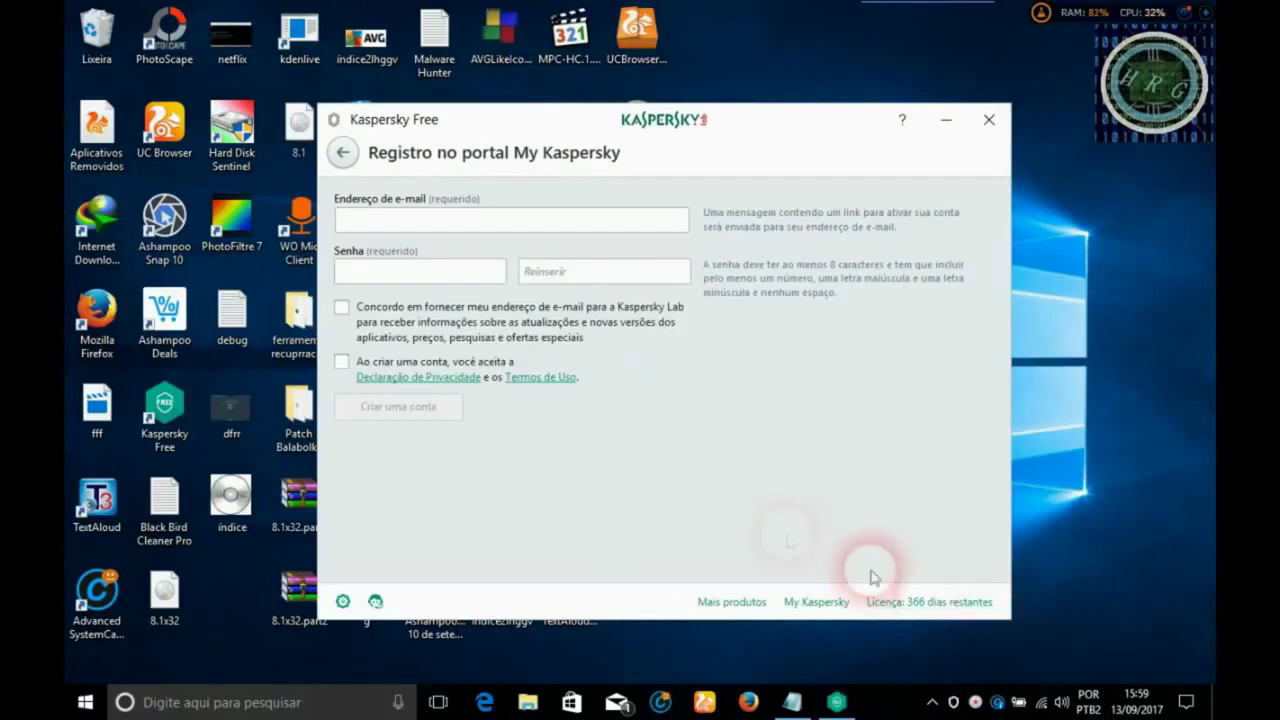
left_click(342, 155)
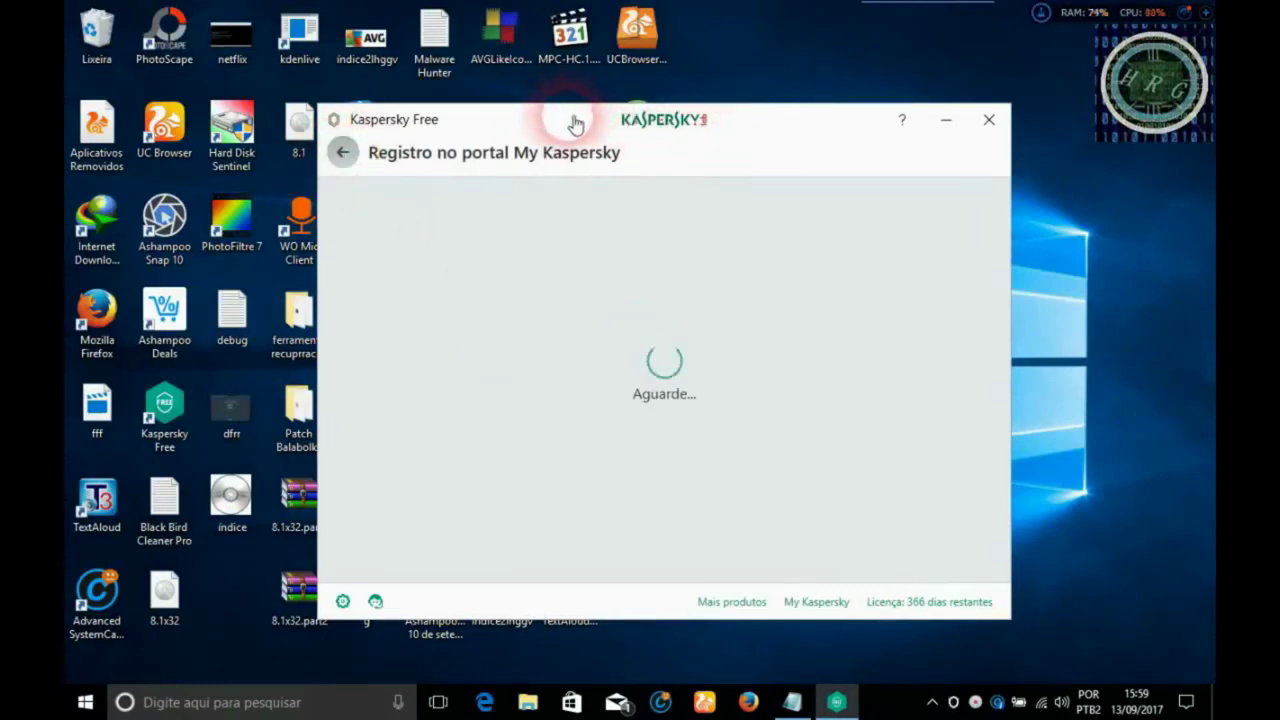
left_click_drag(584, 128, 600, 150)
Review the protection details in the notification center and return to the main screen
left_click(576, 262)
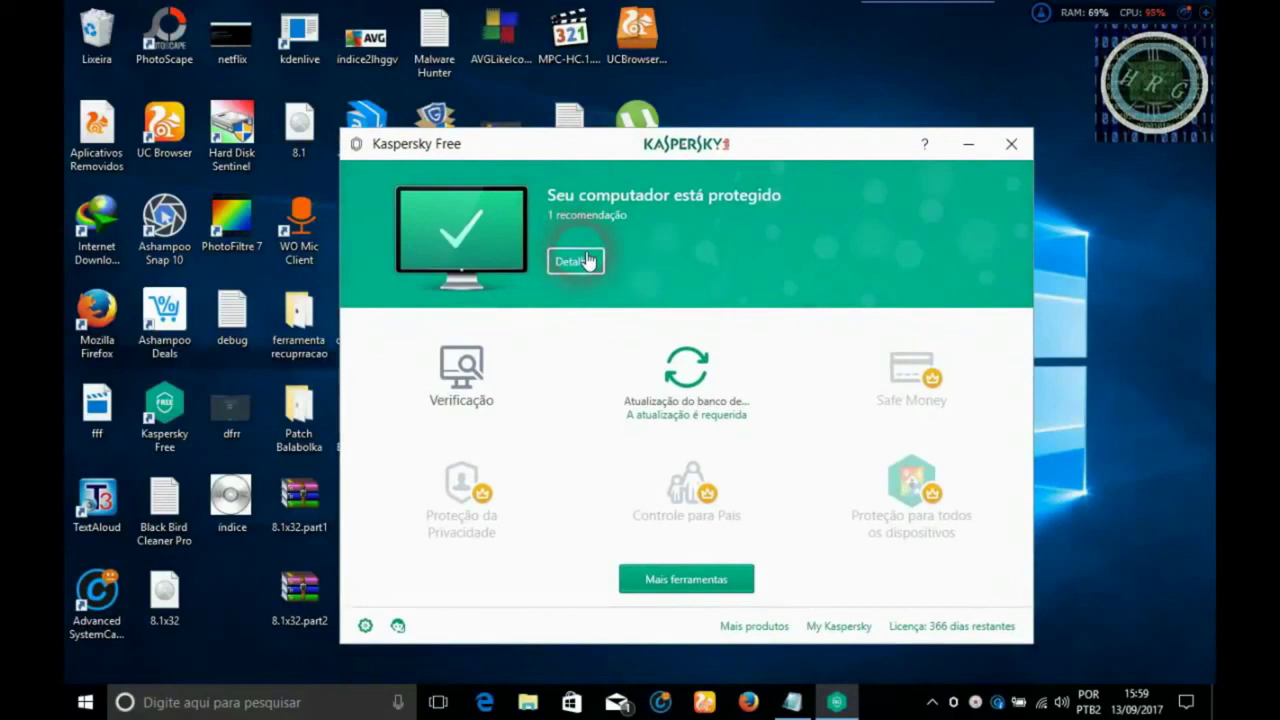
left_click(586, 261)
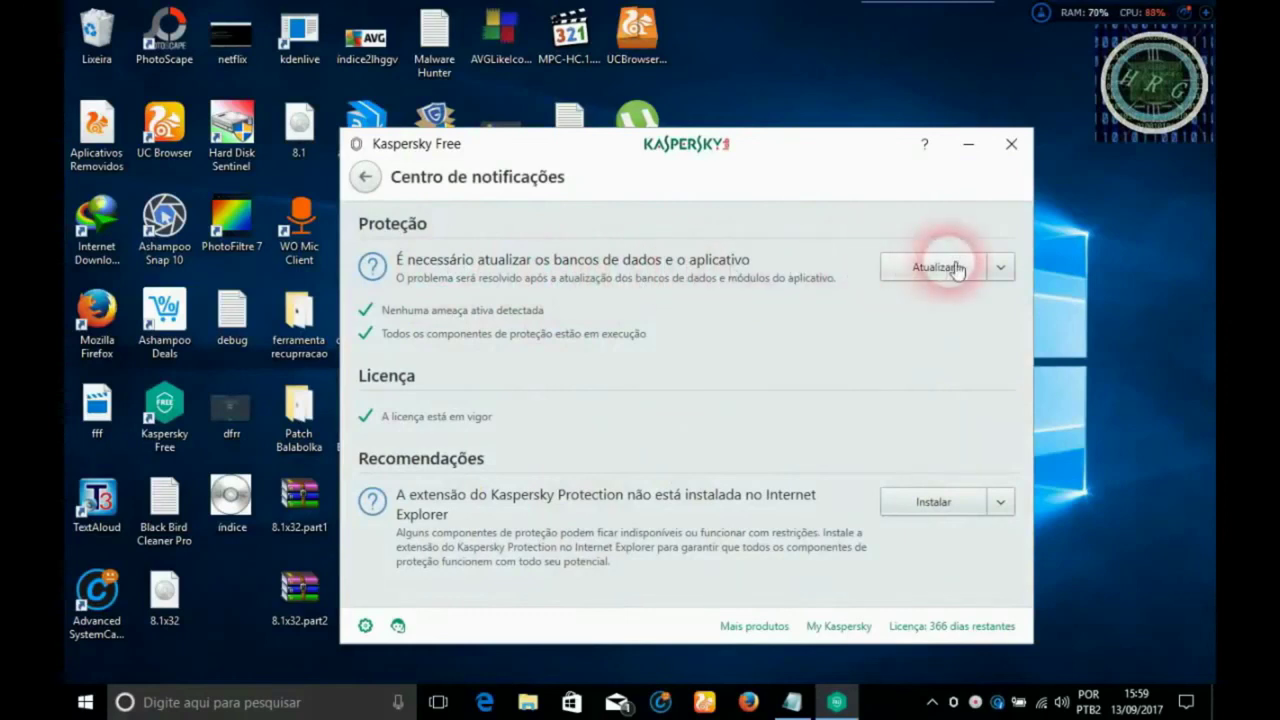
left_click(365, 177)
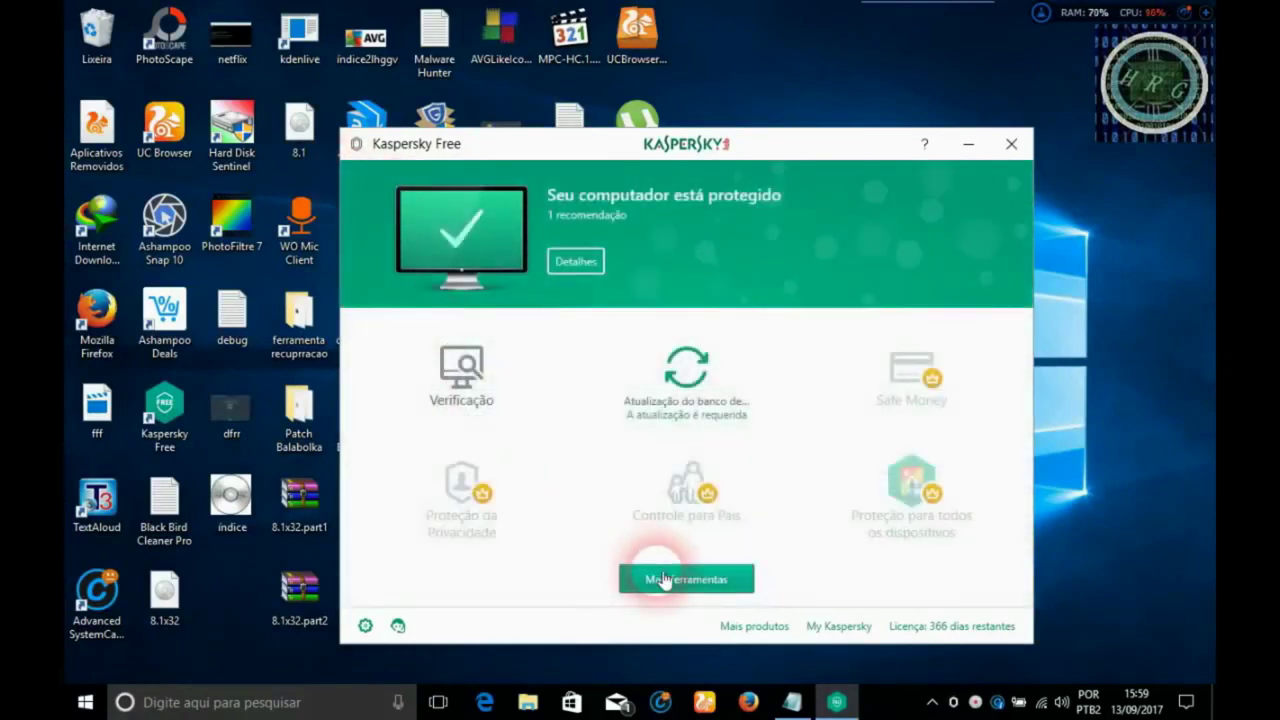
Look over the additional tools offered by Kaspersky Free and return to the main screen
left_click(663, 579)
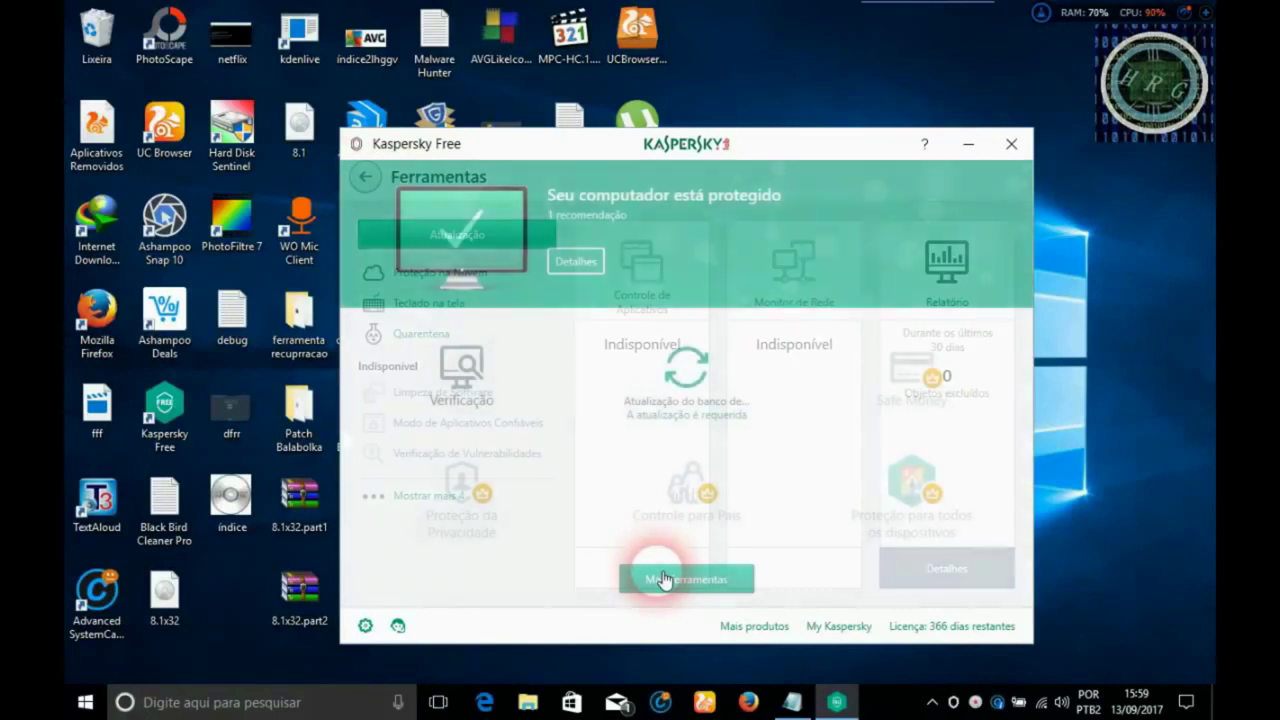
left_click(381, 280)
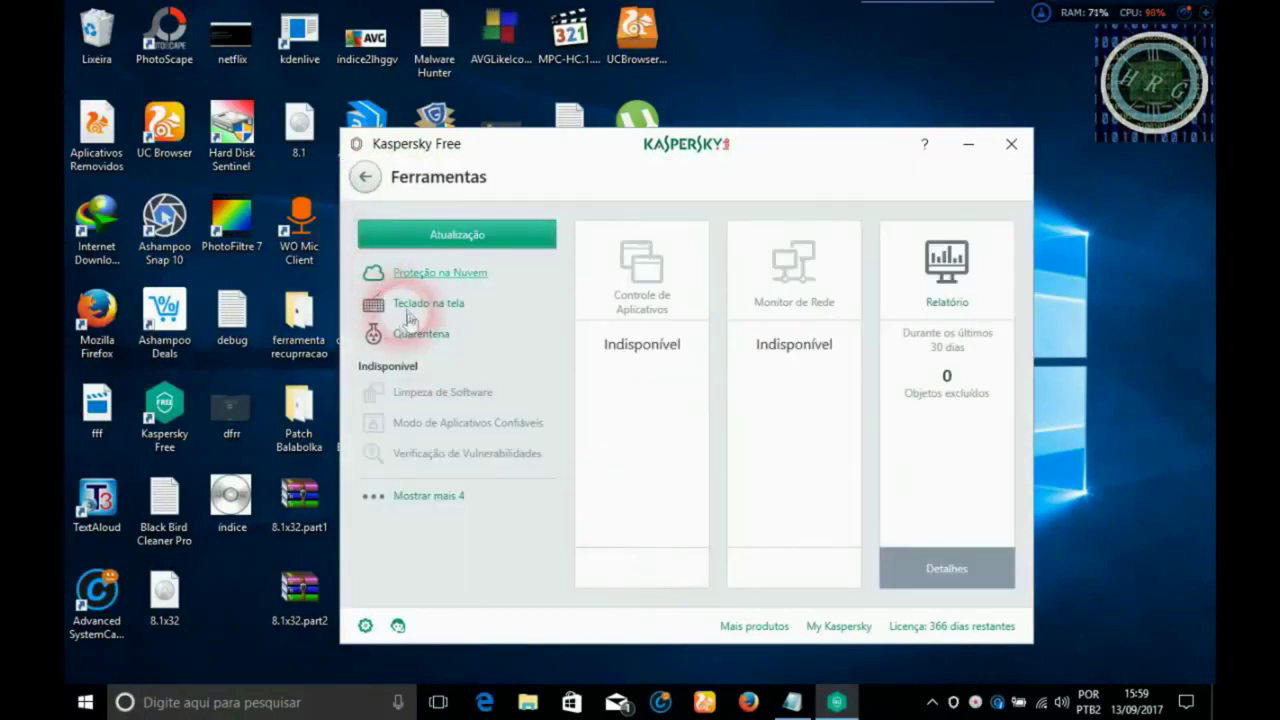
left_click(365, 177)
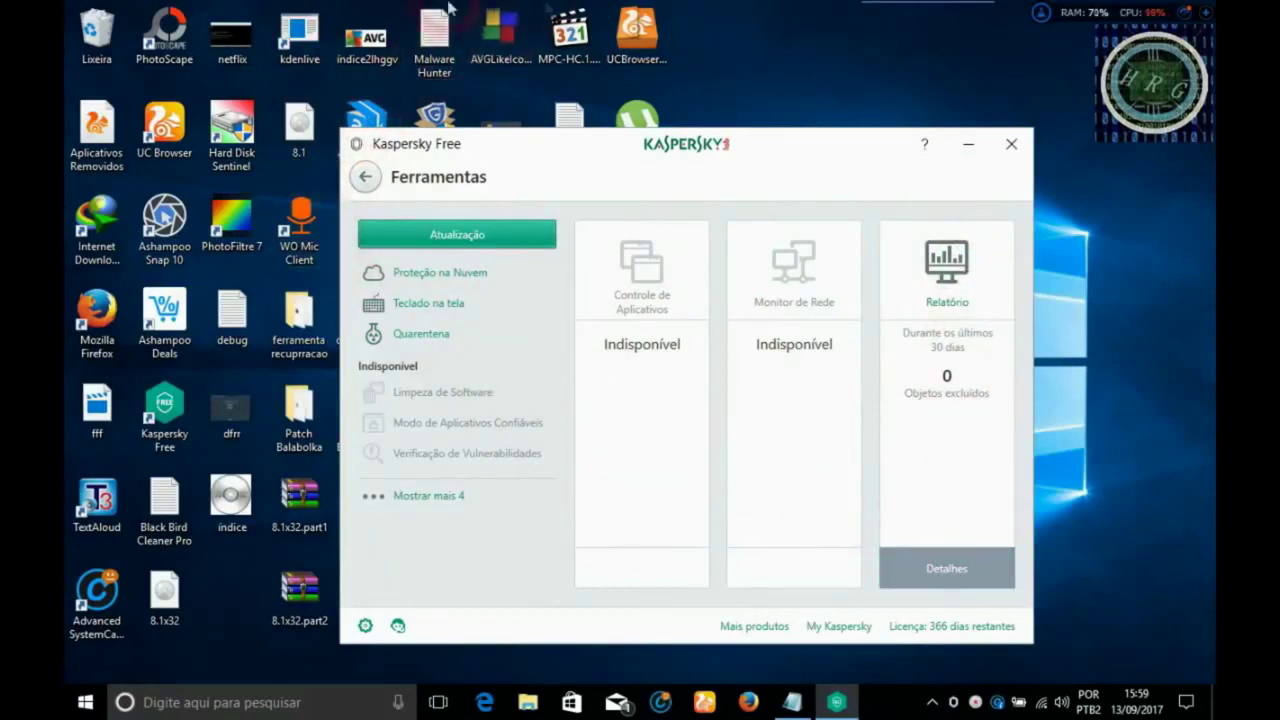
left_click(367, 177)
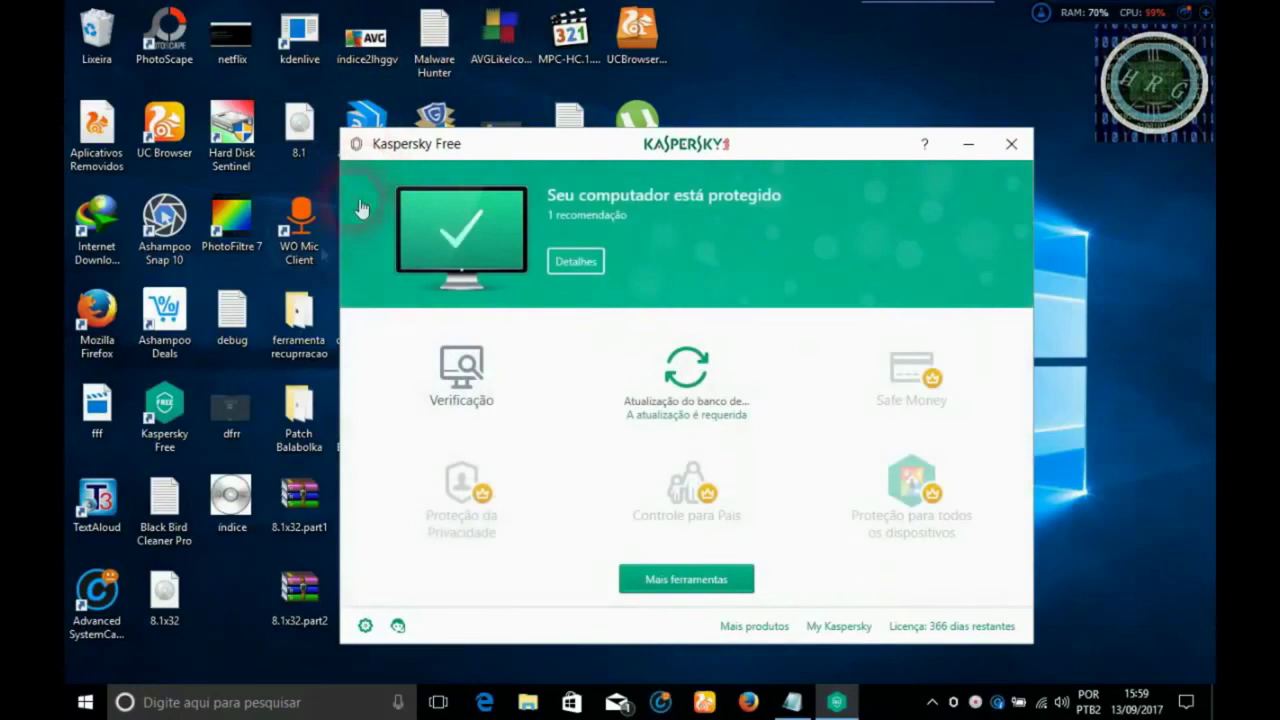
Close the Kaspersky Free main window
left_click(412, 150)
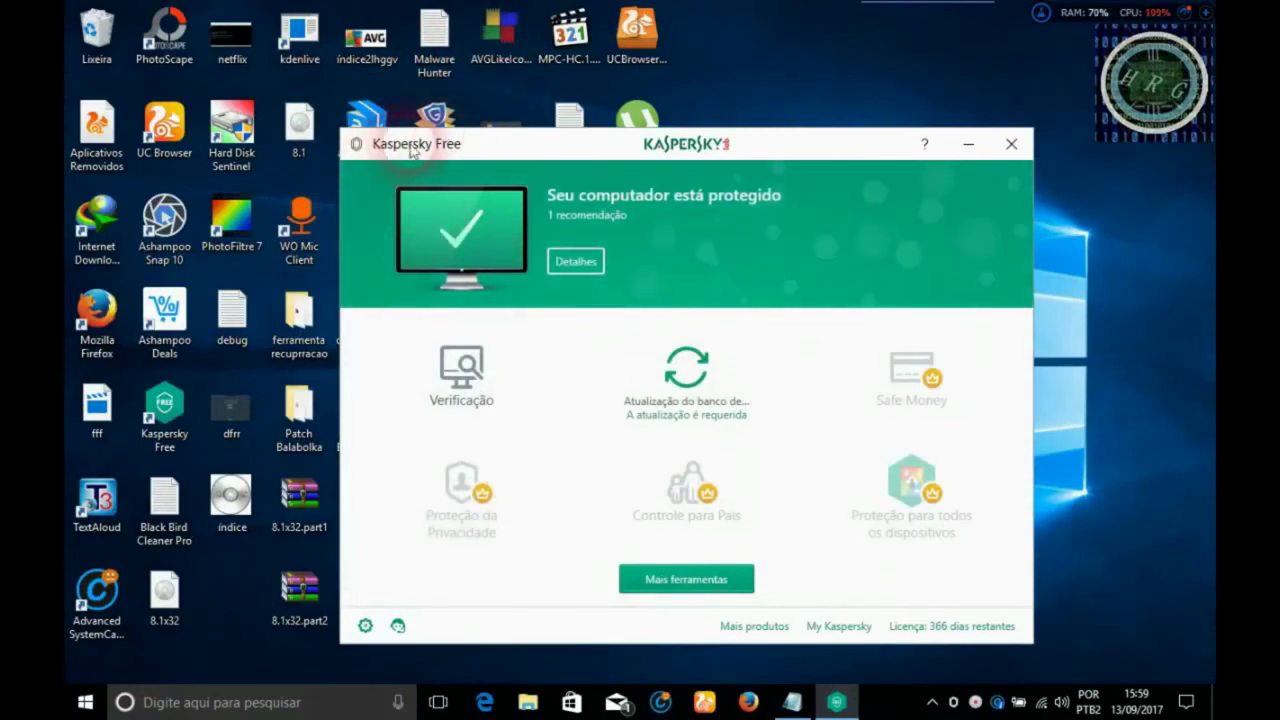
left_click(1028, 150)
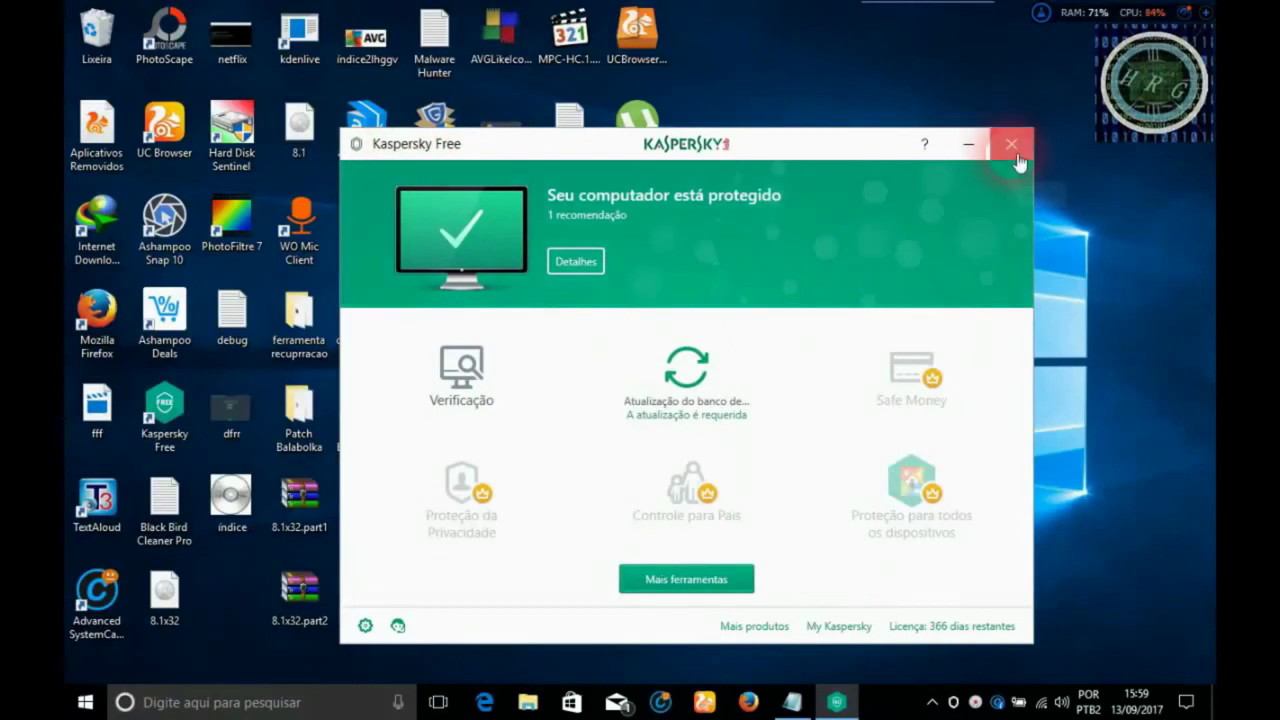
left_click(1012, 150)
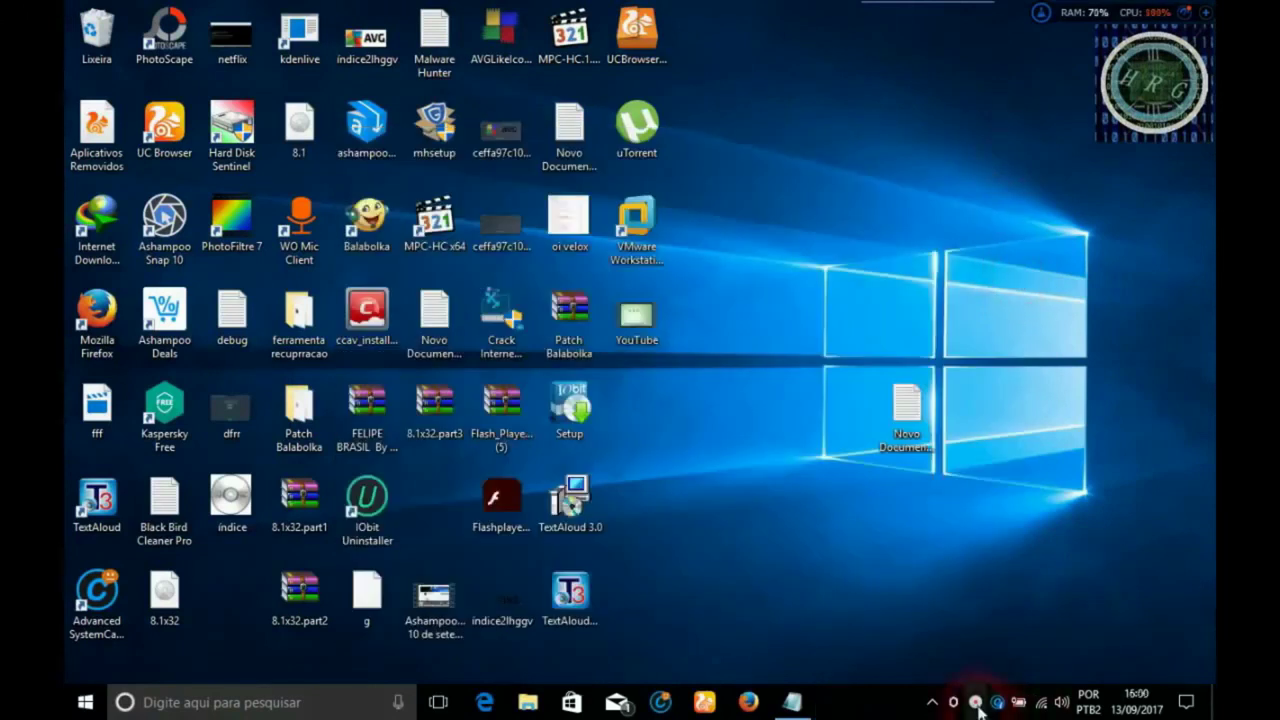
right_click(978, 706)
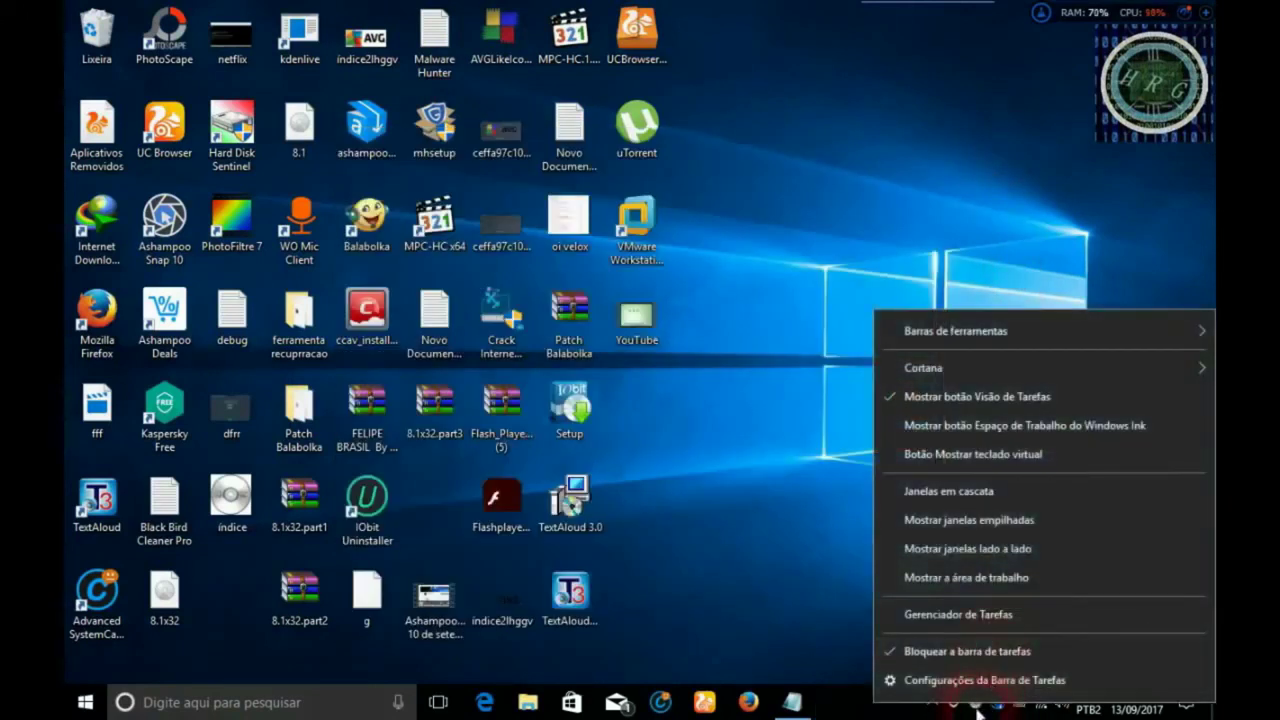